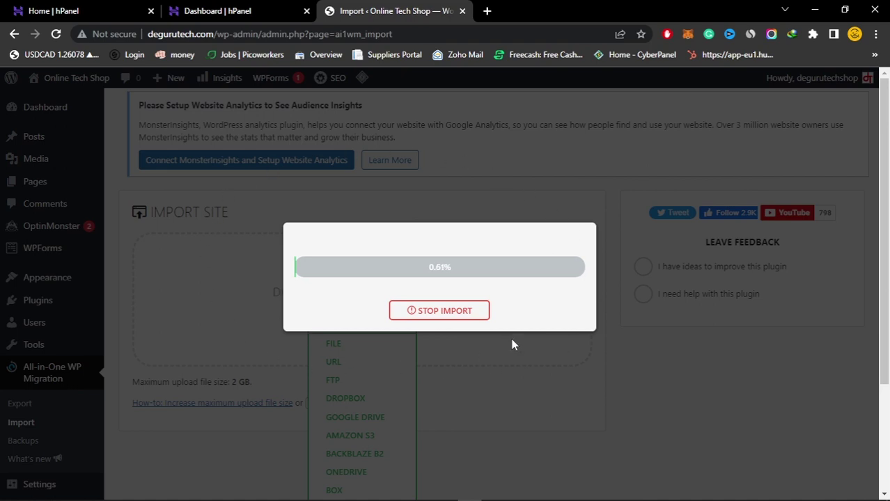
Stop the running site import and switch to the Hostinger hPanel dashboard
left_click(479, 312)
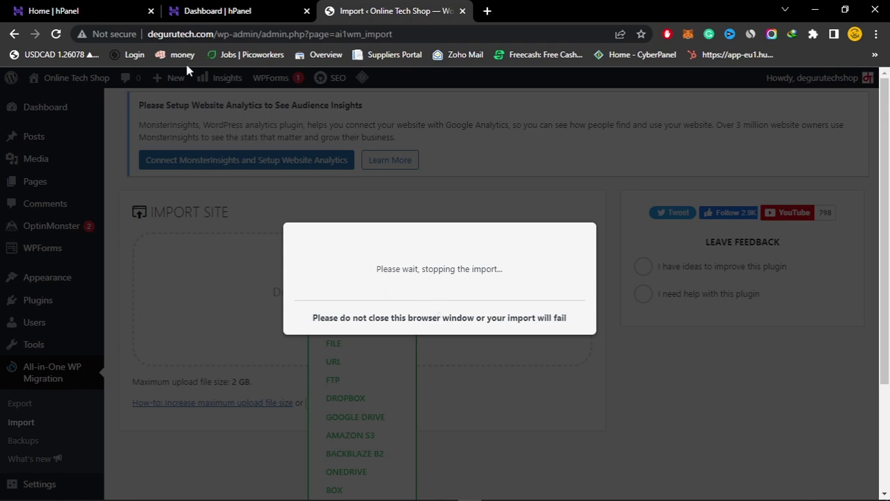
left_click(209, 8)
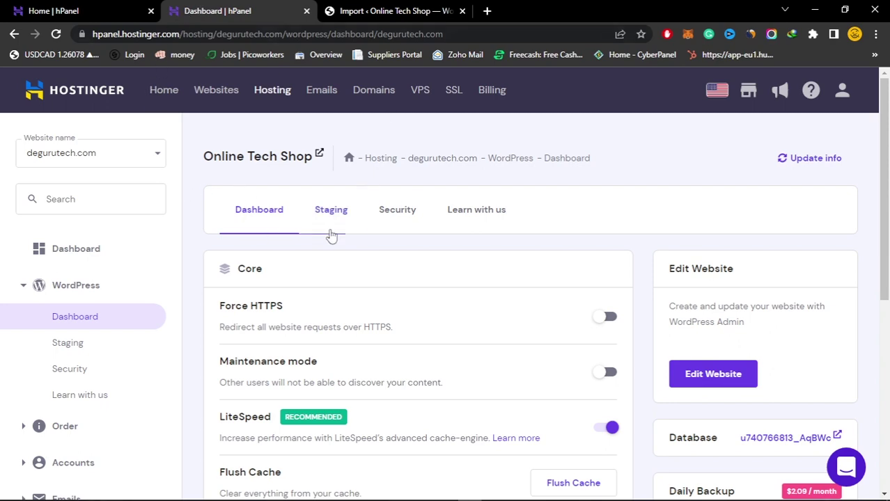
Open File Manager from hPanel's Files section, then return to the WordPress tab
scroll(507, 160, "down", 2)
scroll(507, 183, "up", 2)
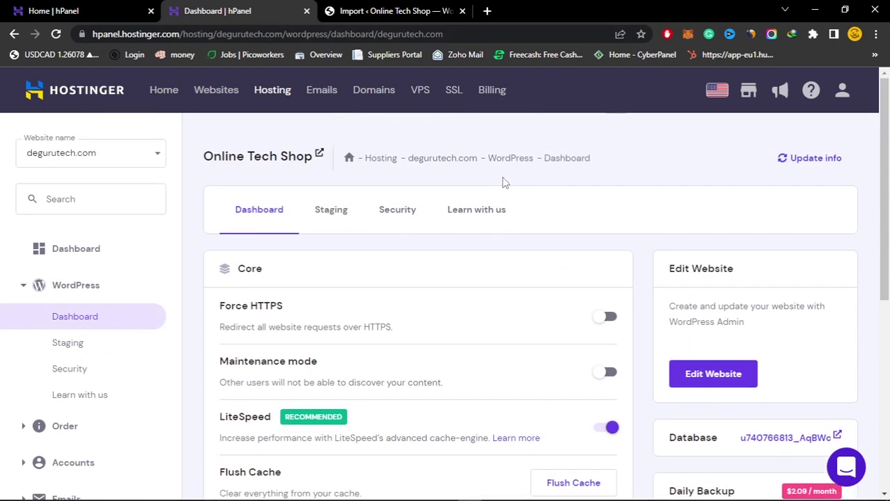
scroll(342, 217, "down", 2)
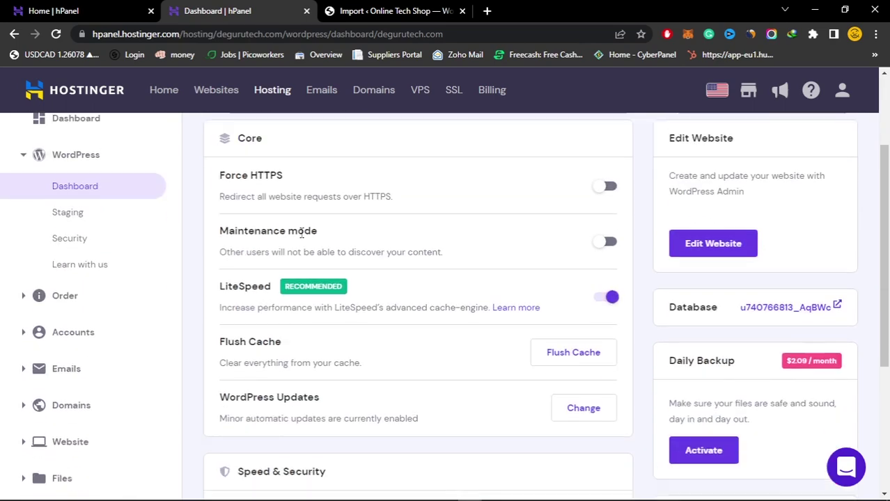
scroll(487, 241, "up", 1)
scroll(483, 240, "up", 1)
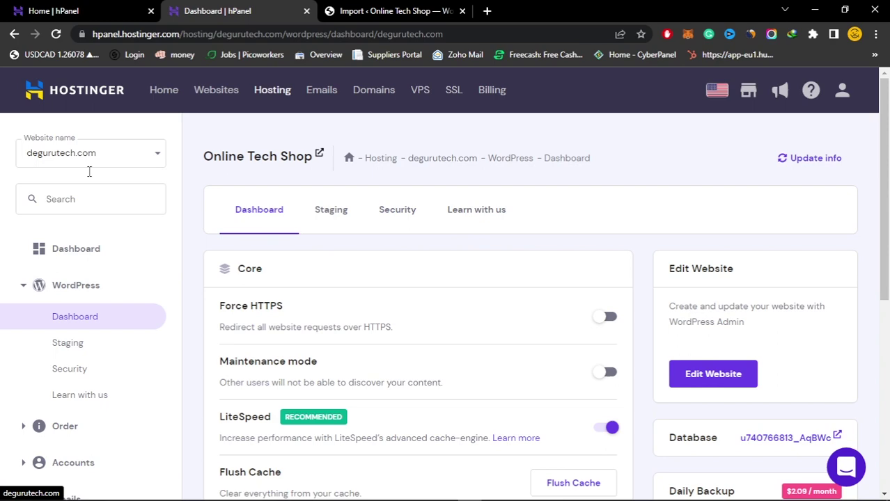
scroll(175, 226, "down", 2)
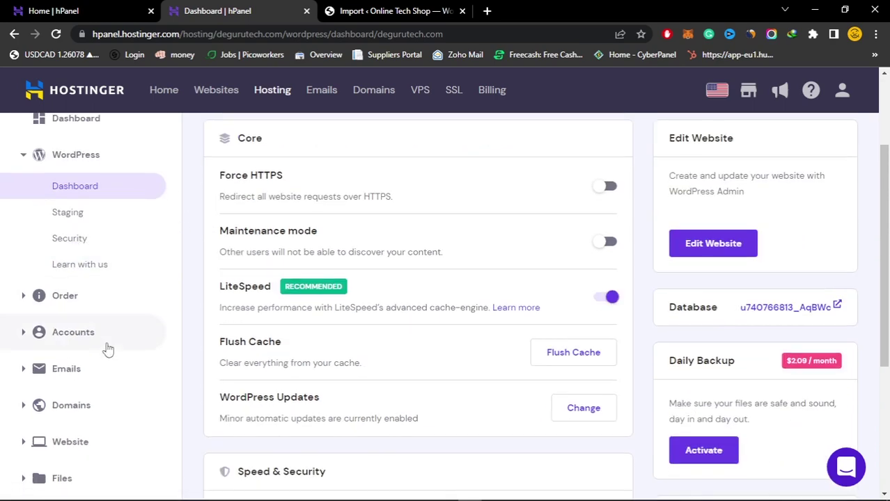
scroll(108, 362, "down", 1)
left_click(29, 412)
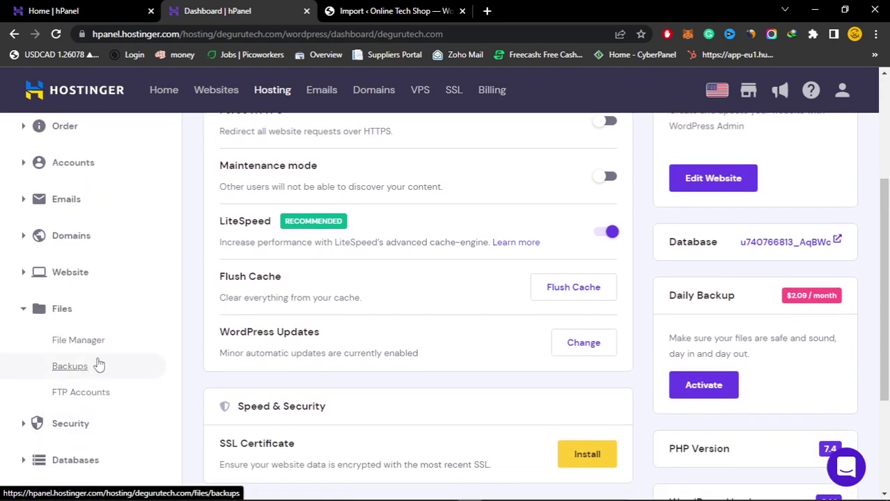
scroll(94, 361, "down", 1)
left_click(78, 275)
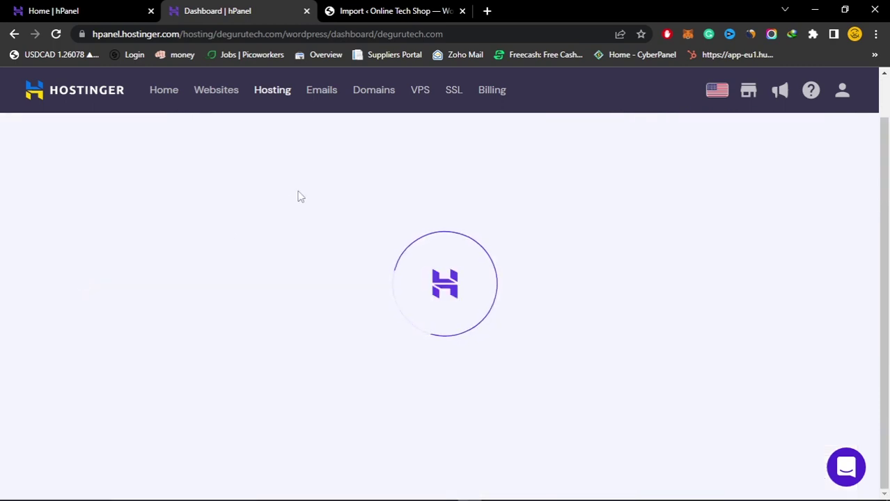
left_click(374, 8)
mouse_move(55, 302)
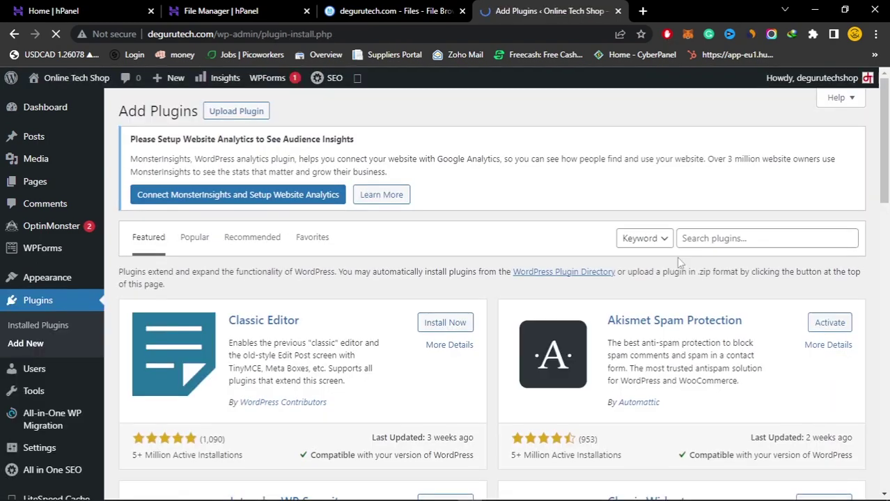
Search the plugin directory for 'file', then bring up the File Browser showing the hosting files
left_click(721, 240)
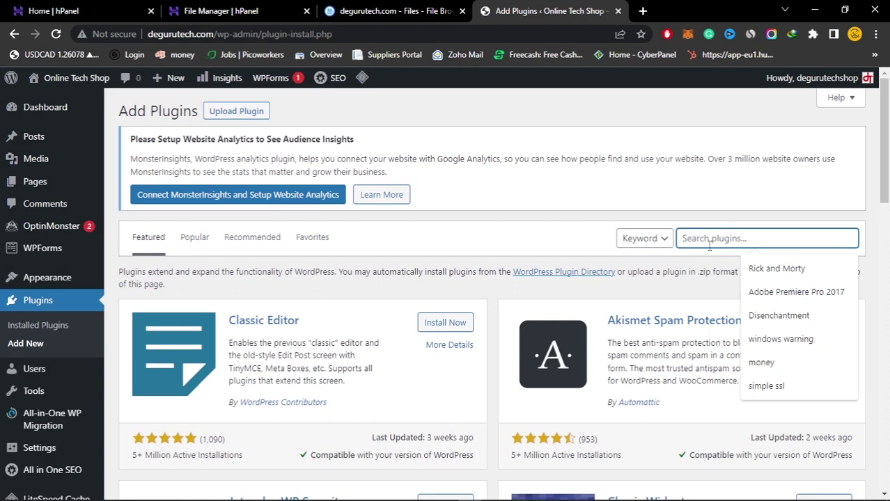
type("file")
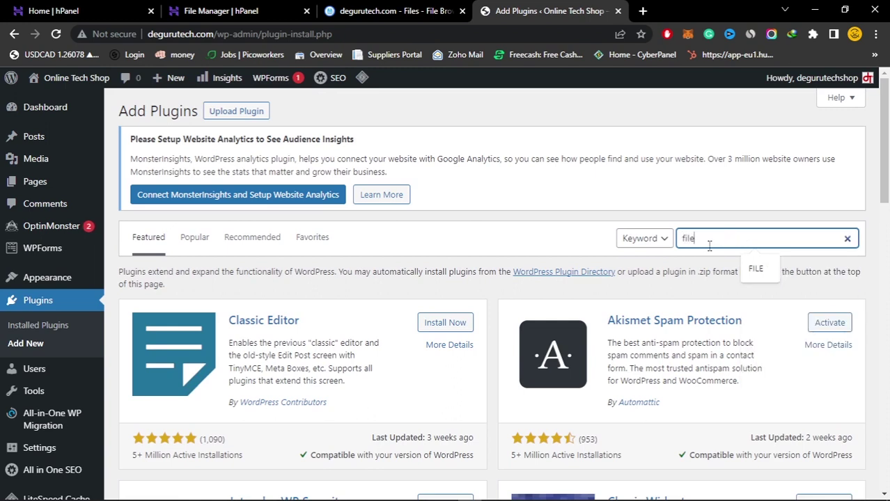
key("Return")
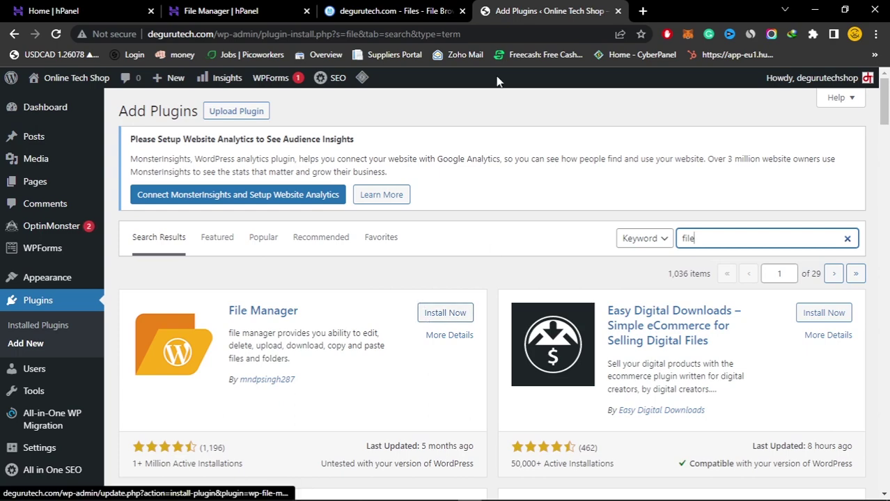
left_click(376, 11)
left_click(561, 12)
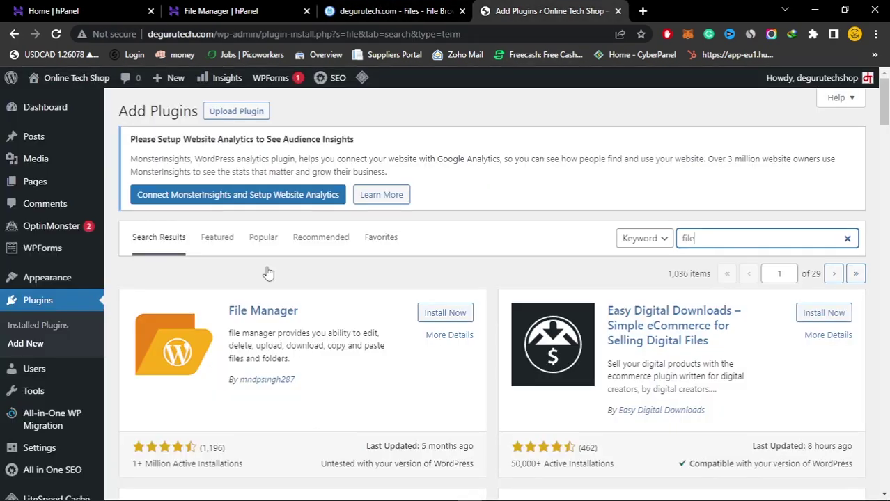
left_click(390, 11)
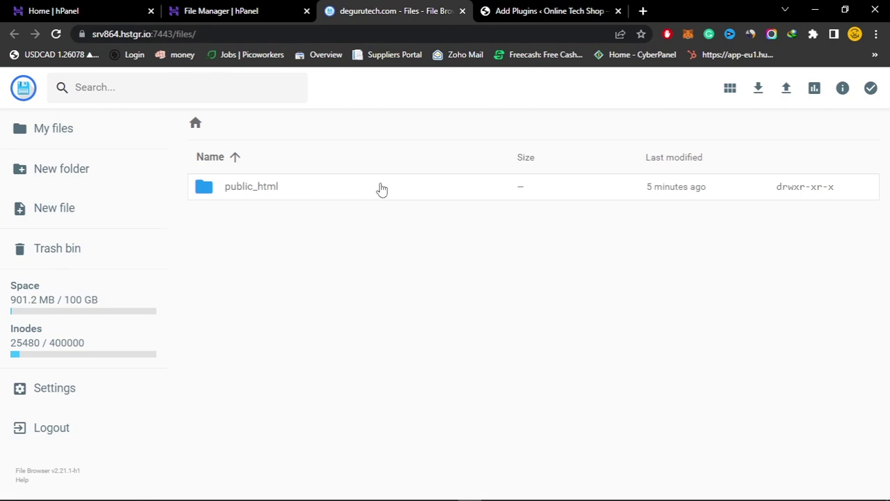
Navigate the File Browser into public_html > wp-content > ai1wm-backups
left_click(230, 10)
left_click(390, 7)
left_click(269, 194)
double_click(269, 194)
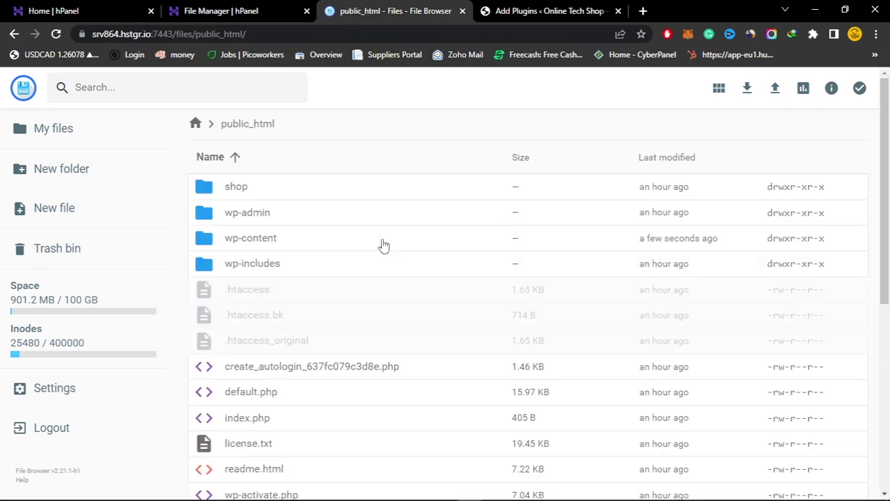
left_click(257, 238)
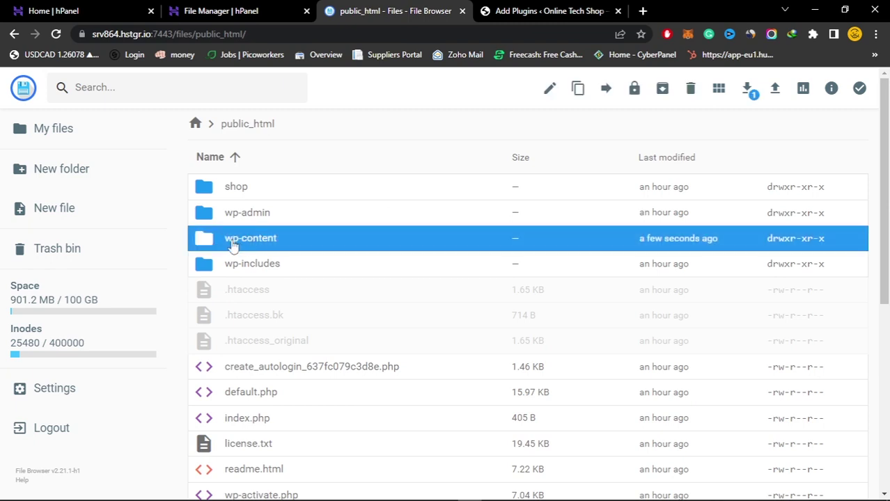
double_click(233, 245)
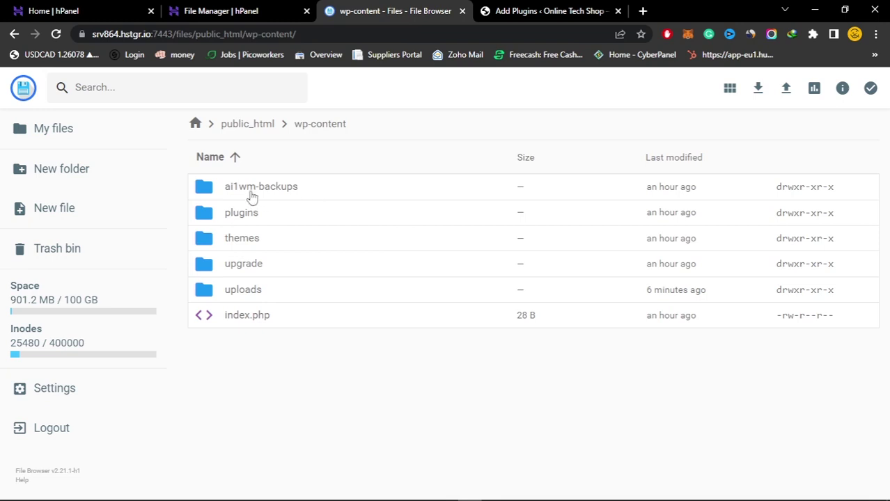
left_click(272, 195)
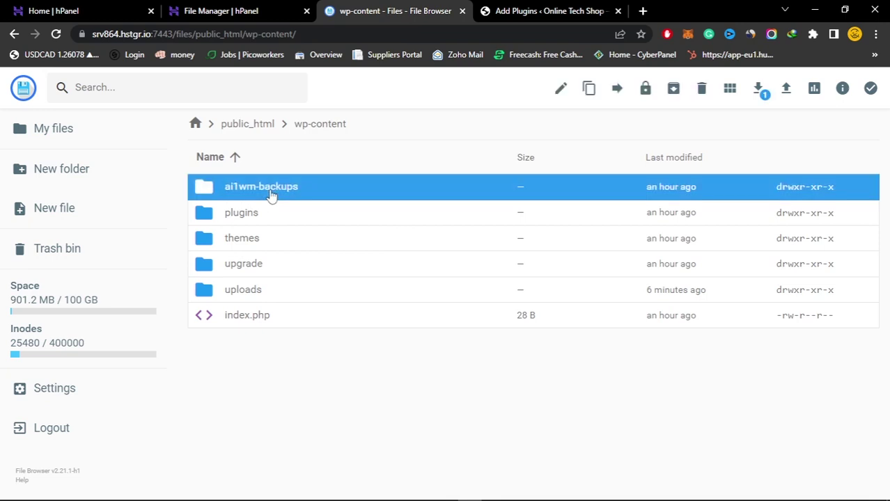
double_click(272, 195)
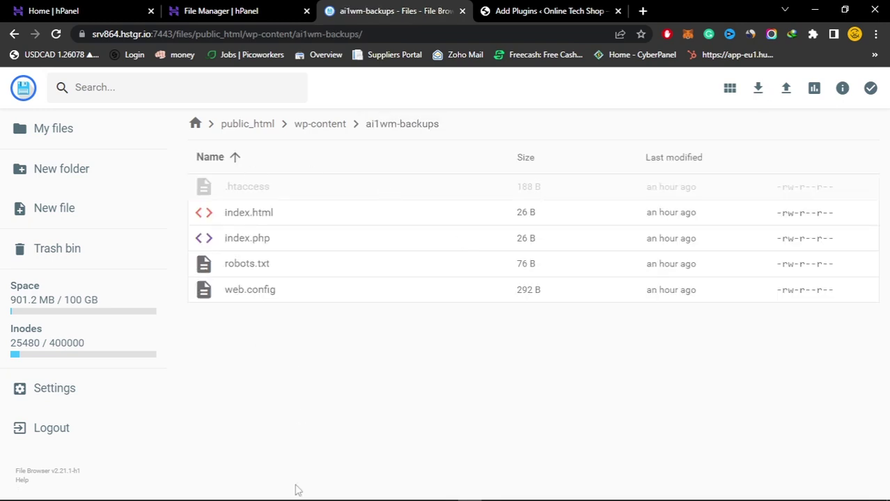
left_click(785, 88)
left_click(361, 313)
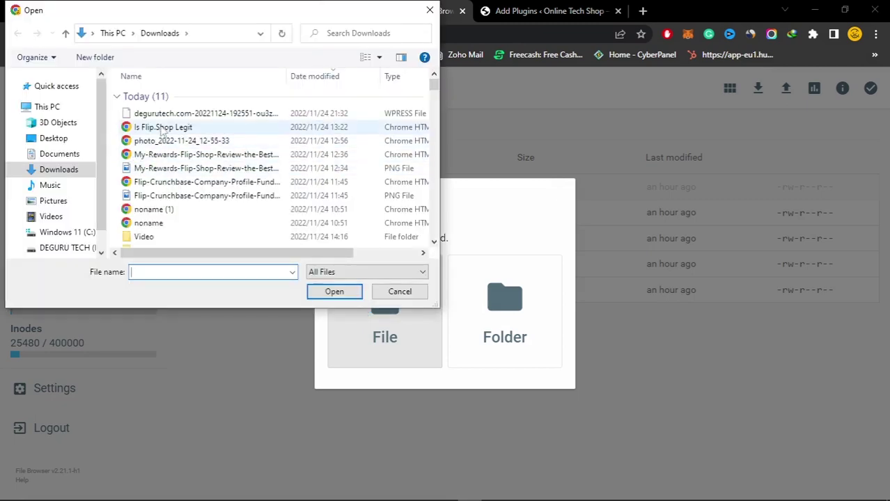
left_click(244, 114)
left_click(336, 291)
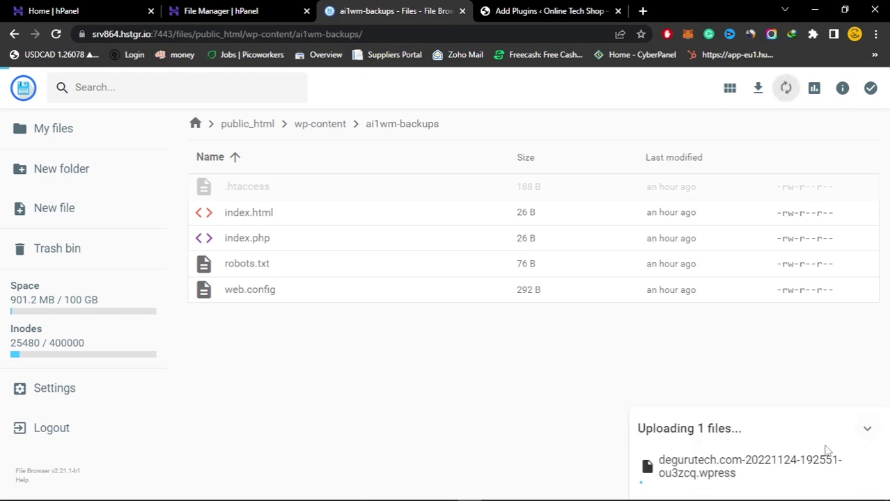
left_click(867, 481)
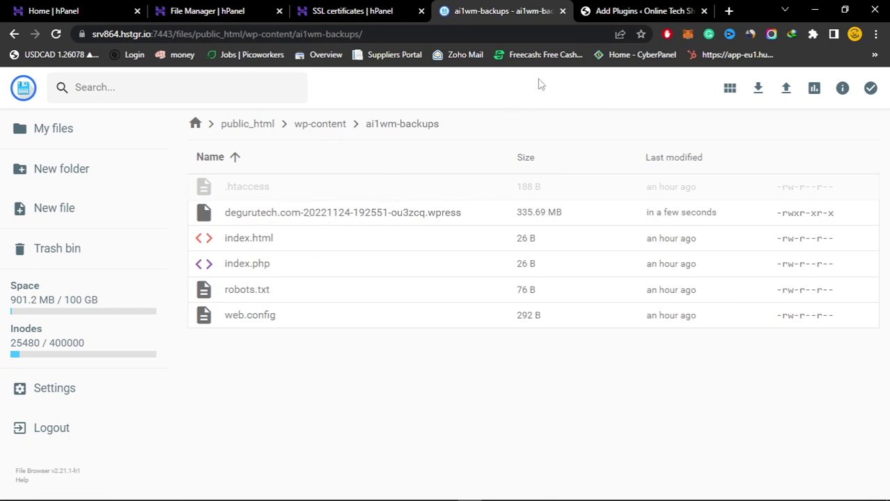
left_click(609, 10)
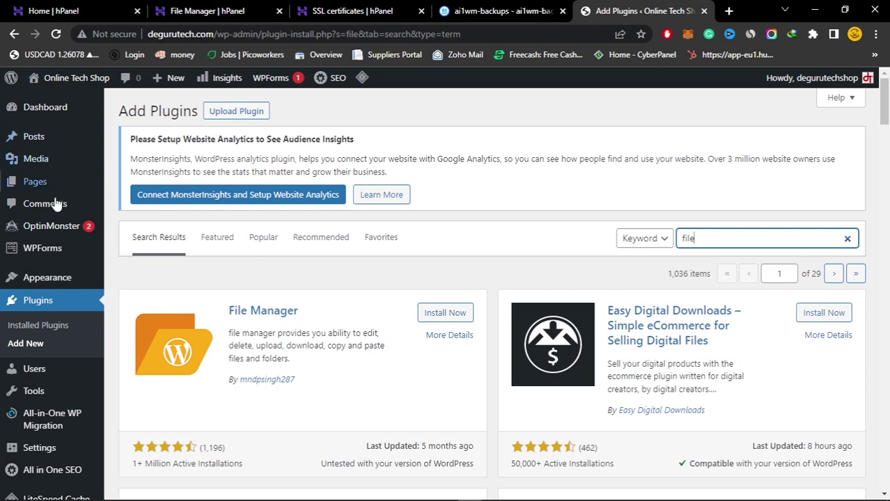
Open the migration plugin's Backups list, try Restore, and close the paid-extension notice
scroll(63, 314, "down", 1)
mouse_move(44, 355)
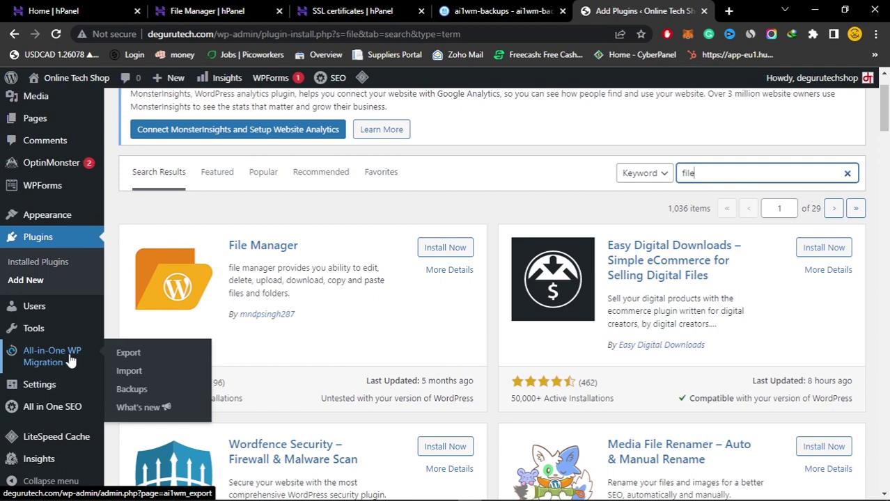
left_click(138, 394)
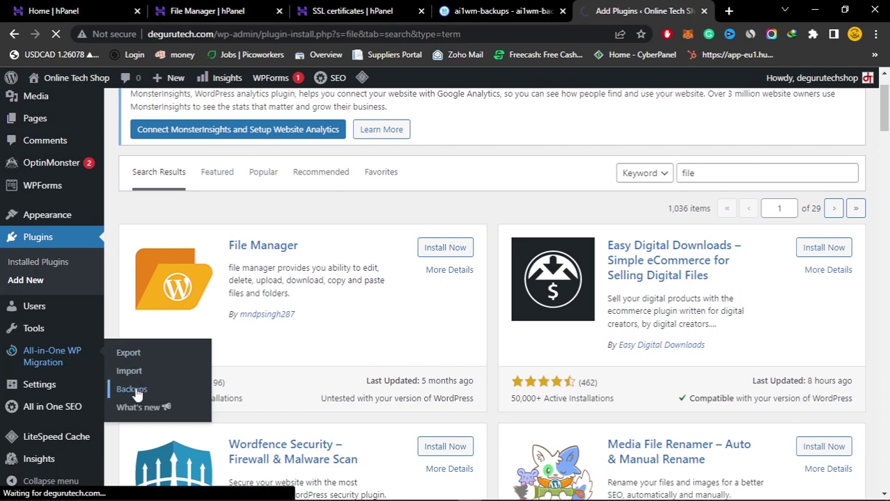
left_click(575, 268)
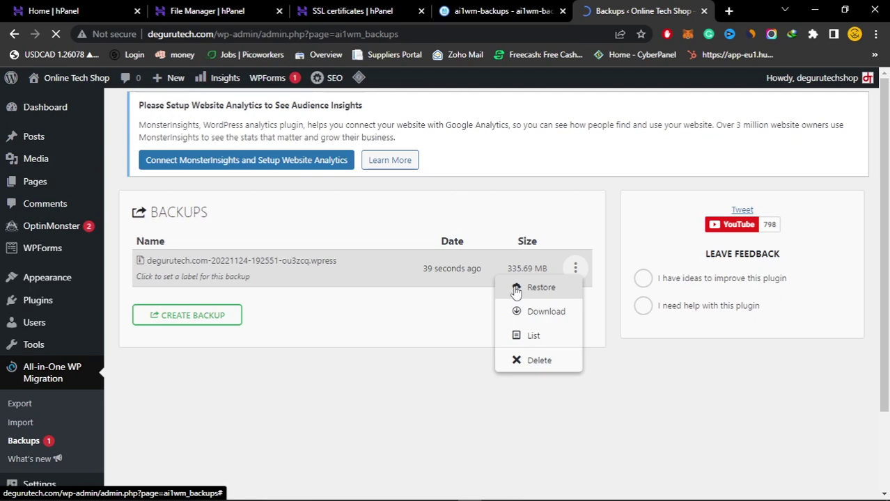
left_click(516, 288)
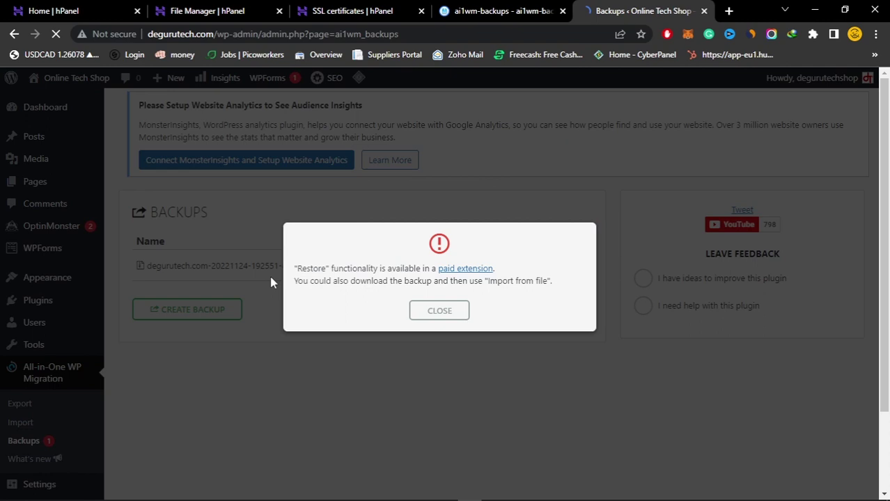
left_click(432, 311)
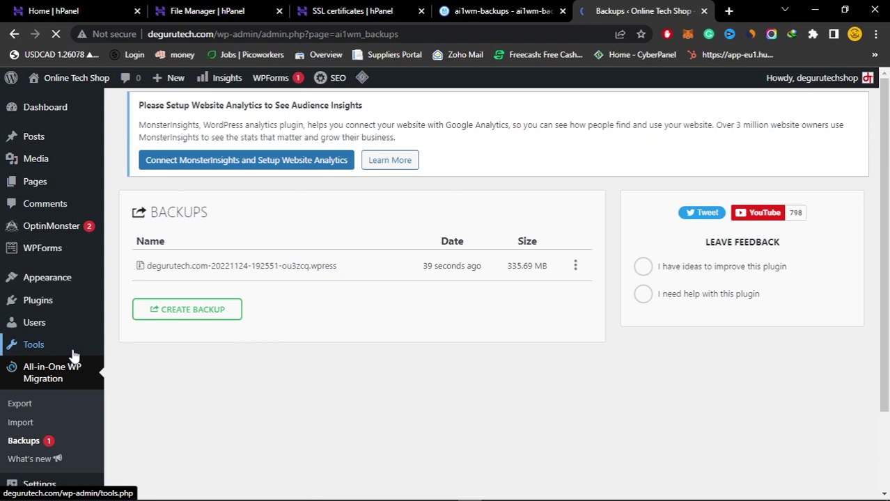
mouse_move(70, 354)
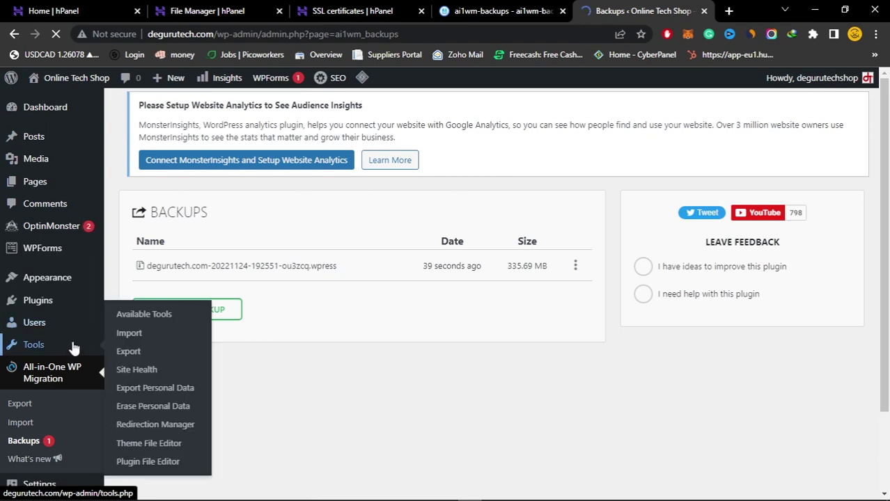
Deactivate and delete the All-in-One WP Migration plugin, confirming with OK, then go to Add New
left_click(34, 301)
scroll(179, 290, "down", 3)
left_click(178, 286)
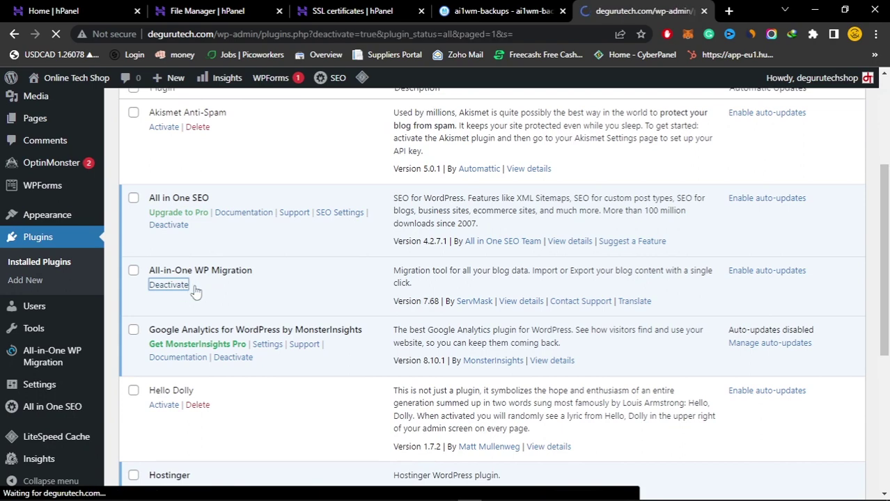
scroll(186, 303, "down", 3)
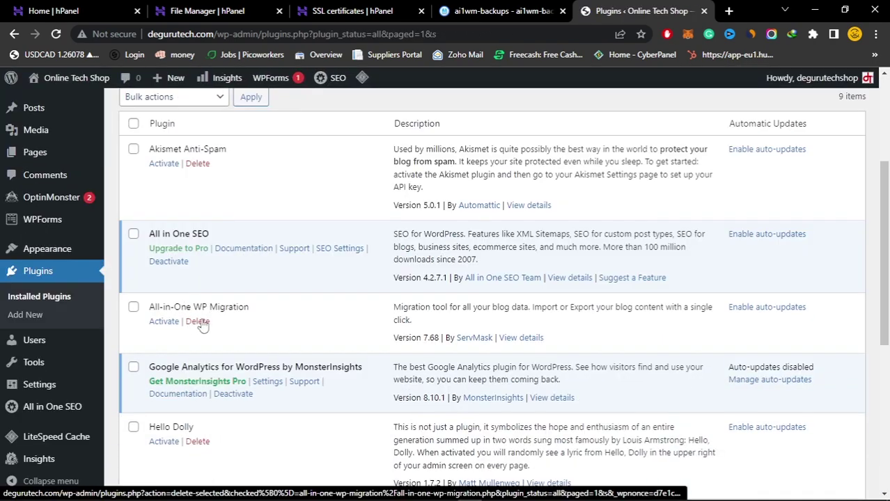
left_click(197, 321)
left_click(507, 124)
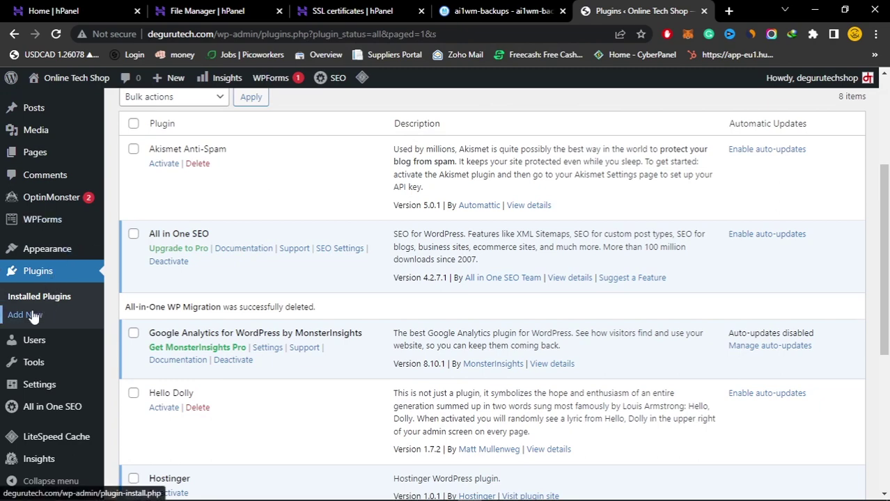
left_click(32, 316)
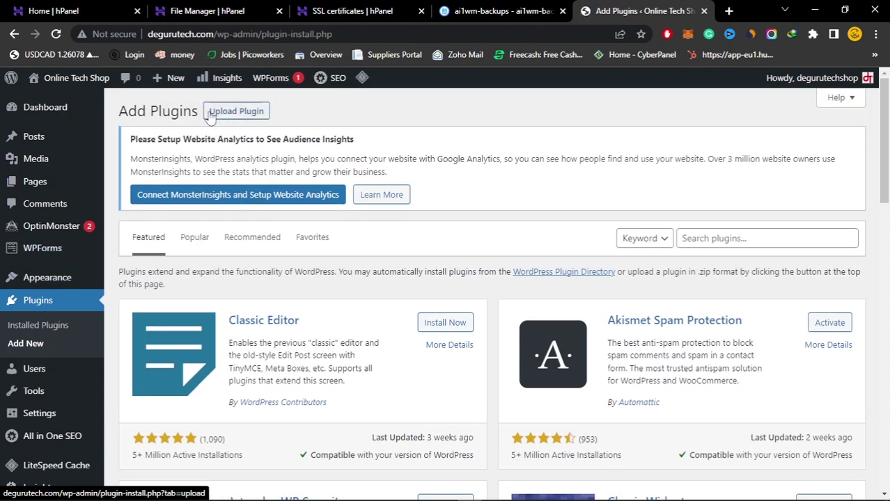
Upload and install All-In-One-WP-Migration-With-Import-master.zip from Downloads > Compressed
left_click(235, 112)
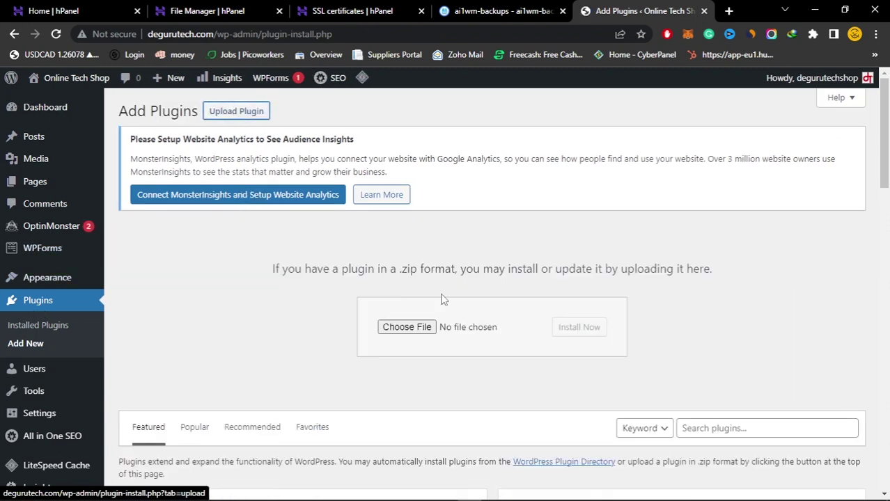
left_click(401, 328)
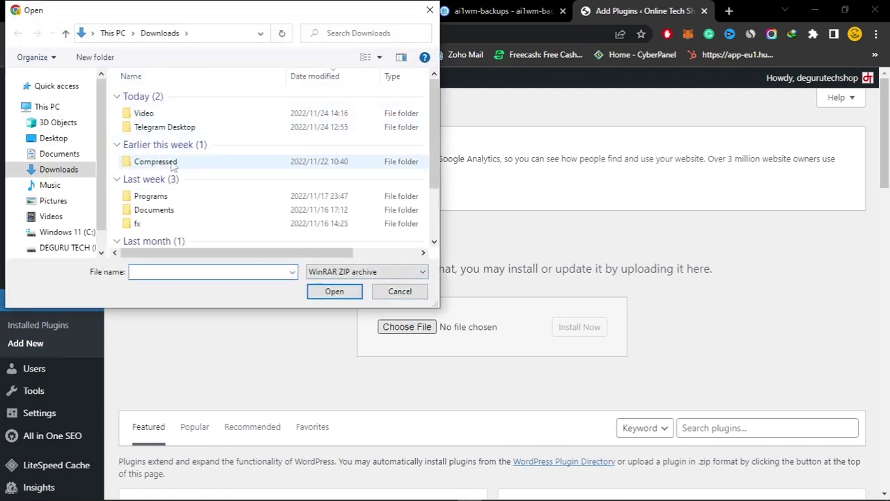
scroll(183, 143, "down", 2)
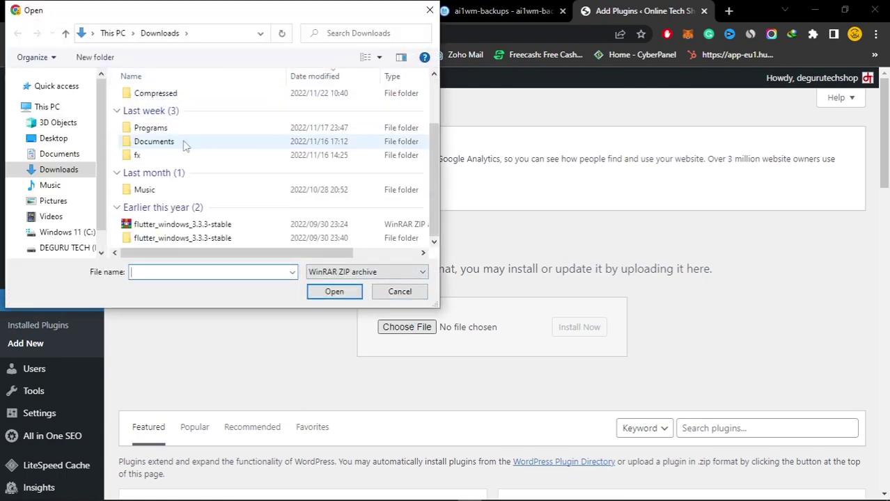
scroll(176, 142, "up", 1)
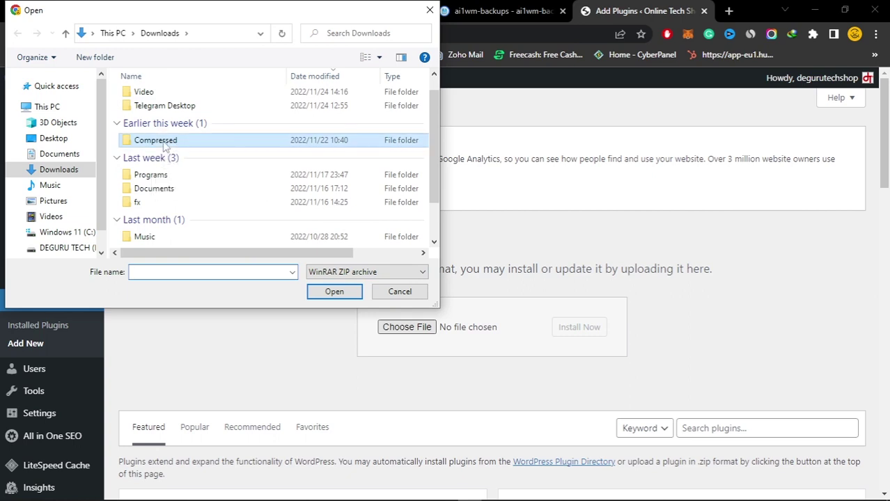
double_click(156, 140)
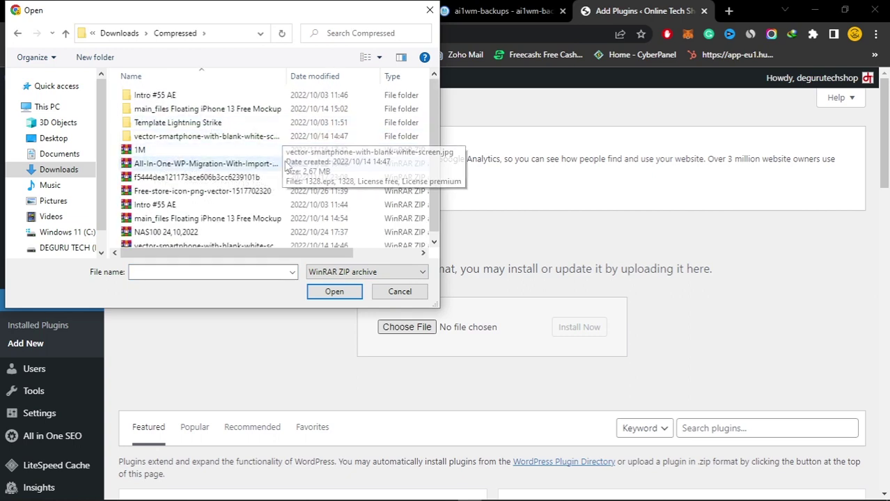
scroll(259, 178, "down", 1)
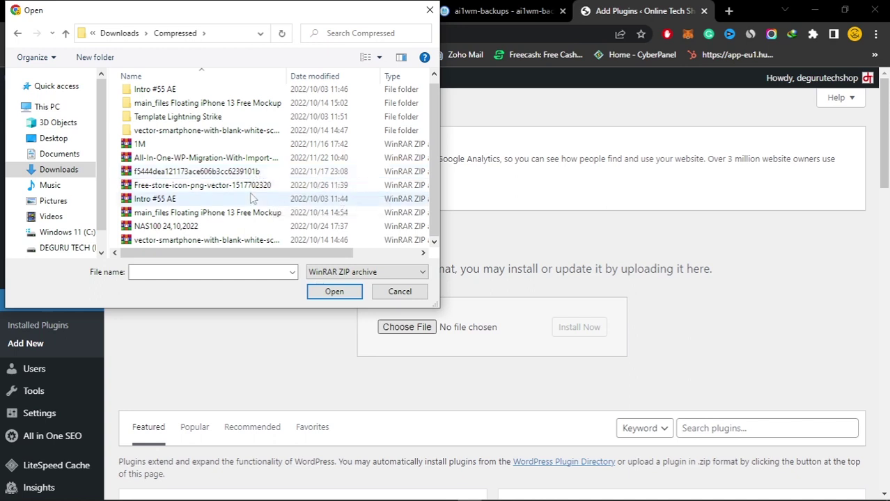
left_click(167, 160)
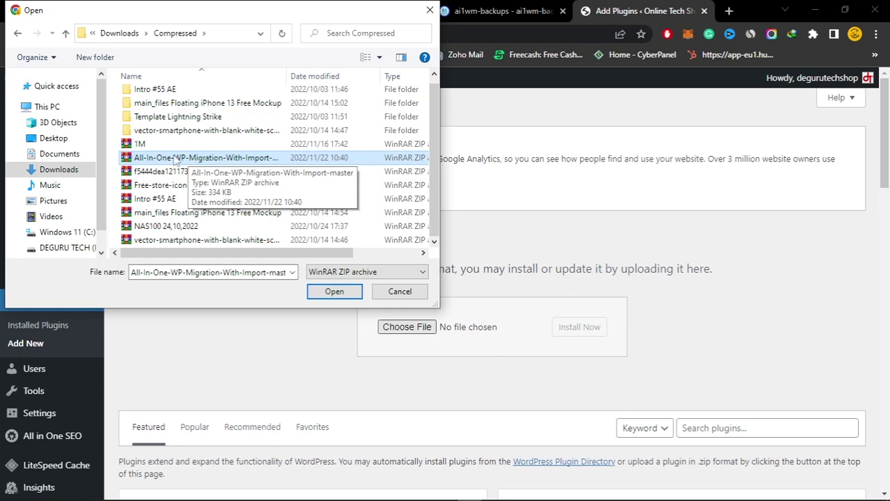
left_click(333, 293)
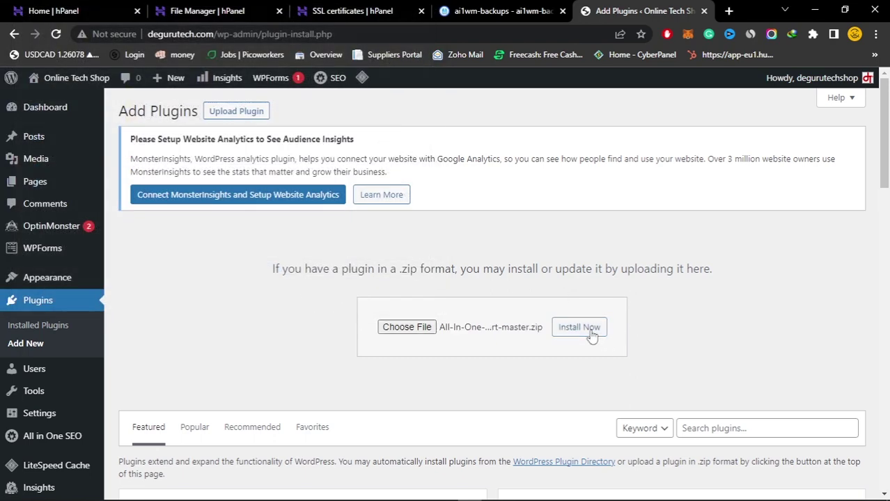
left_click(588, 333)
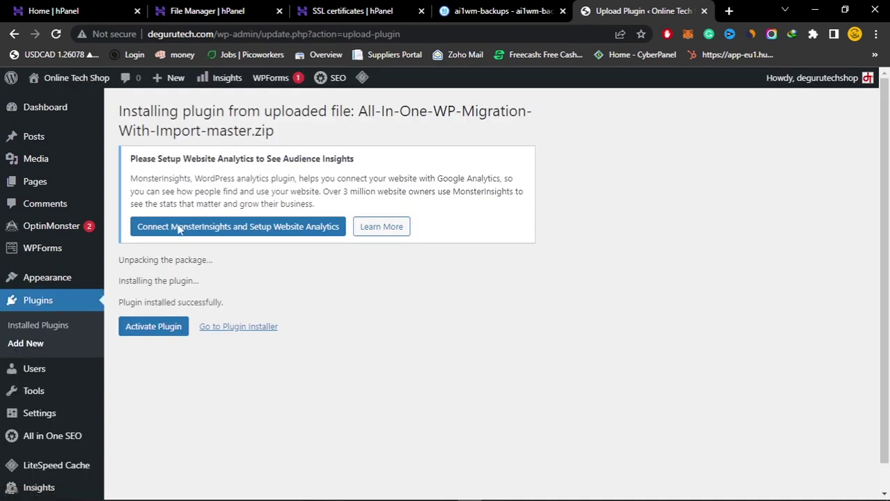
Activate the All-in-One WP Migration With Import plugin and open its Backups page
left_click_drag(120, 302, 236, 303)
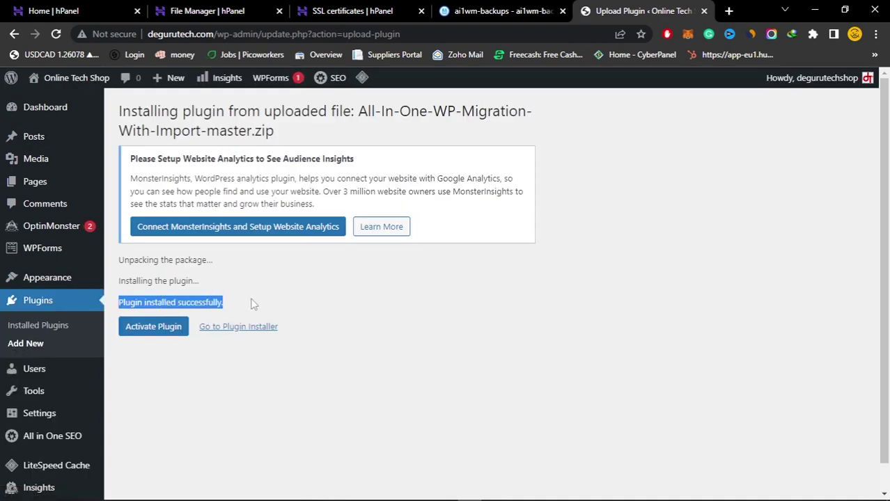
left_click(160, 331)
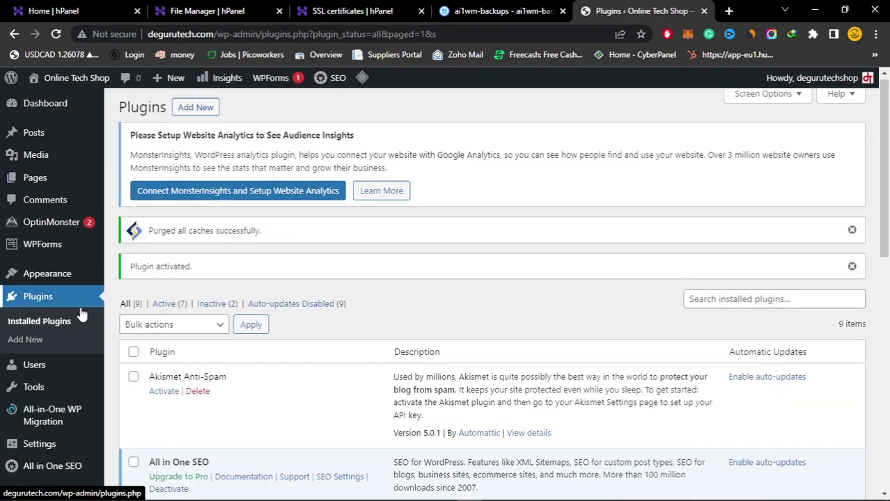
scroll(69, 327, "down", 1)
mouse_move(53, 359)
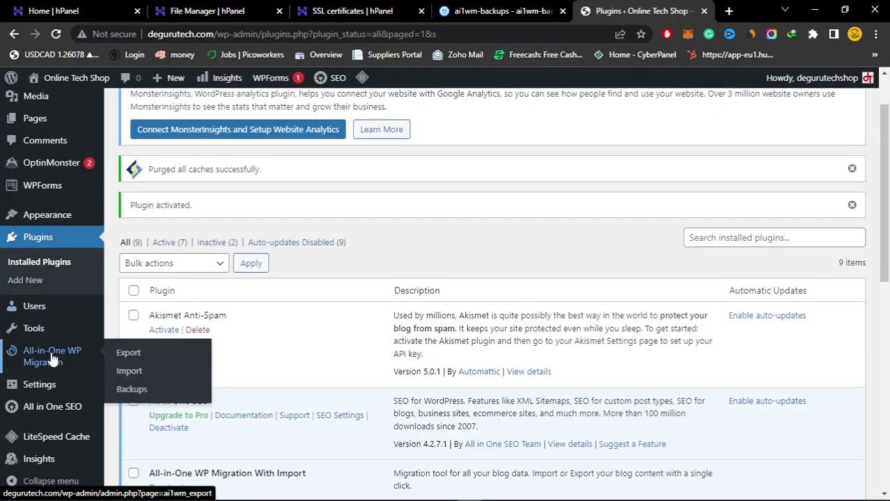
left_click(138, 392)
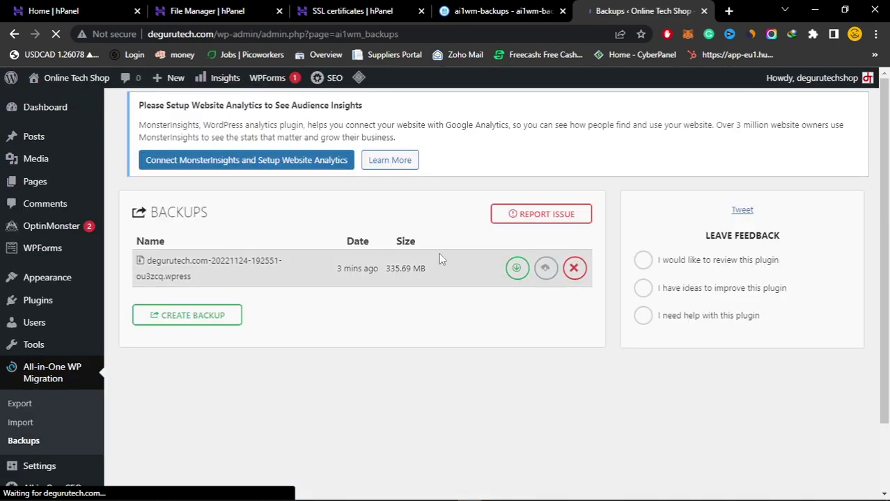
Restore the 335.69 MB .wpress backup, proceeding past the overwrite warning
left_click(527, 269)
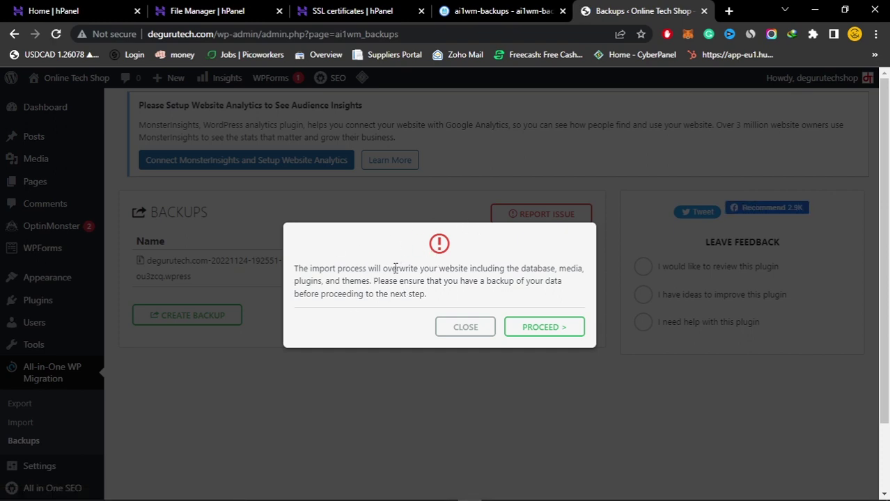
left_click_drag(393, 268, 562, 273)
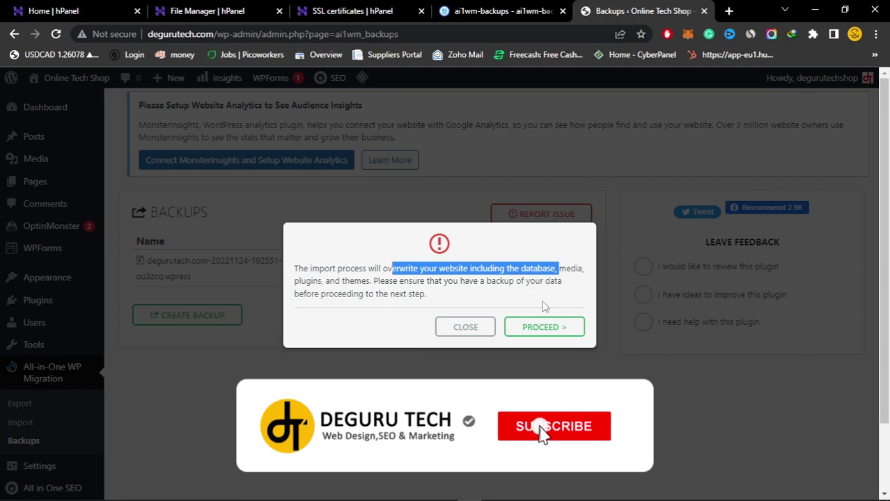
left_click(533, 328)
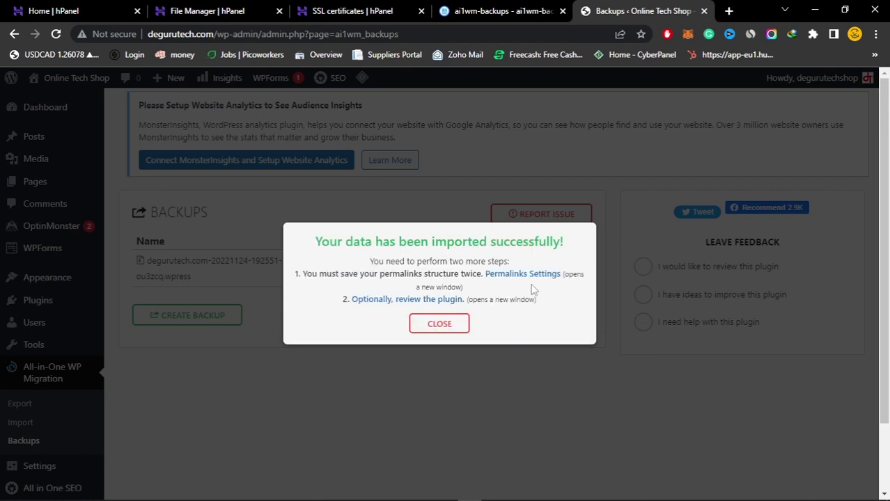
Dismiss the import success notice and go to Settings > Permalinks to re-save the permalink structure
left_click_drag(335, 241, 567, 242)
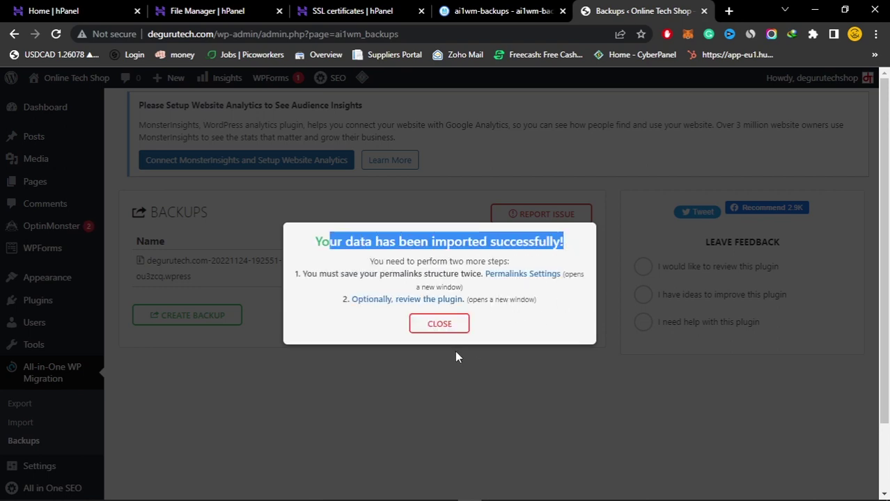
left_click(450, 327)
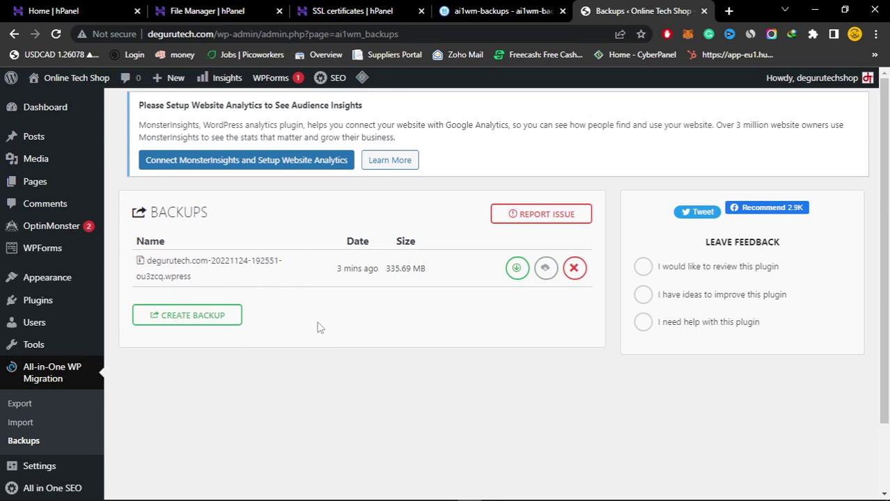
scroll(119, 325, "down", 2)
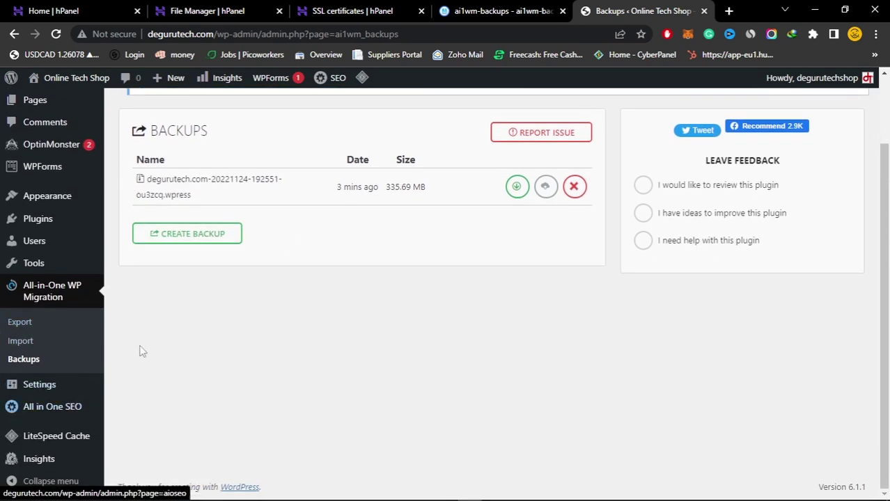
mouse_move(63, 397)
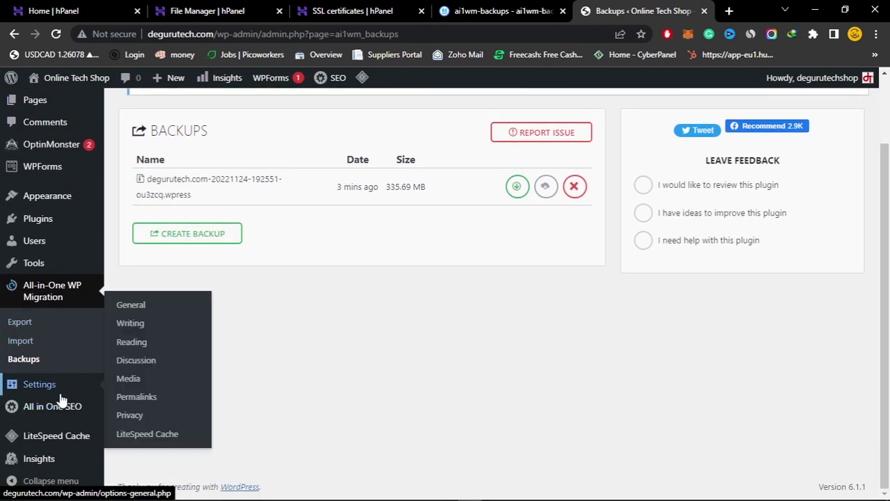
left_click(147, 404)
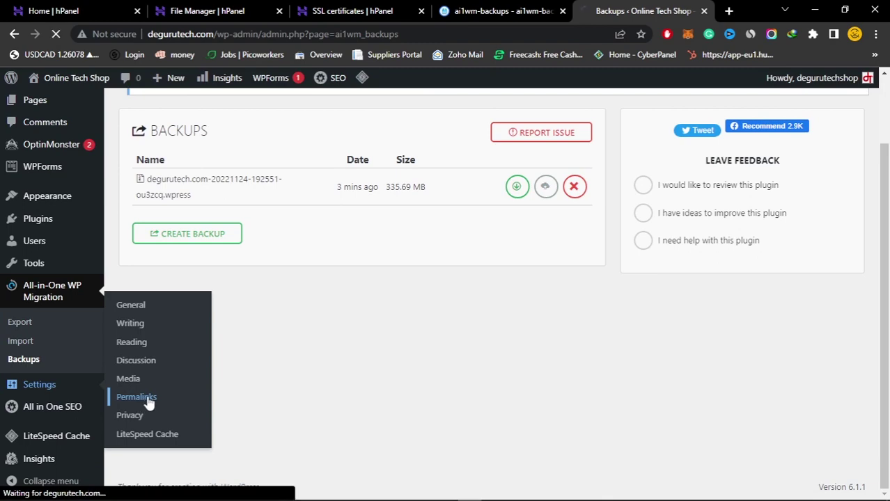